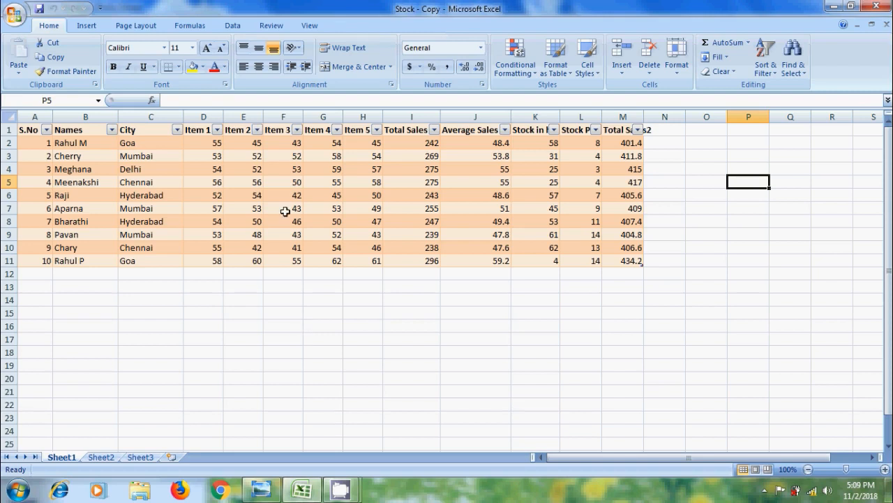
# Highlight Item 3 column values greater than 50 using Green Fill with Dark Green Text conditional formatting
pyautogui.moveTo(282, 144); pyautogui.dragTo(282, 162)
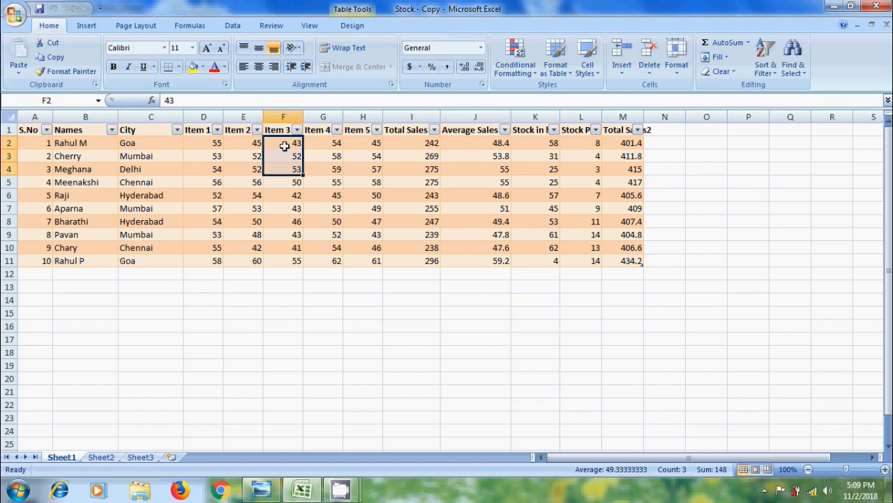
pyautogui.click(286, 114)
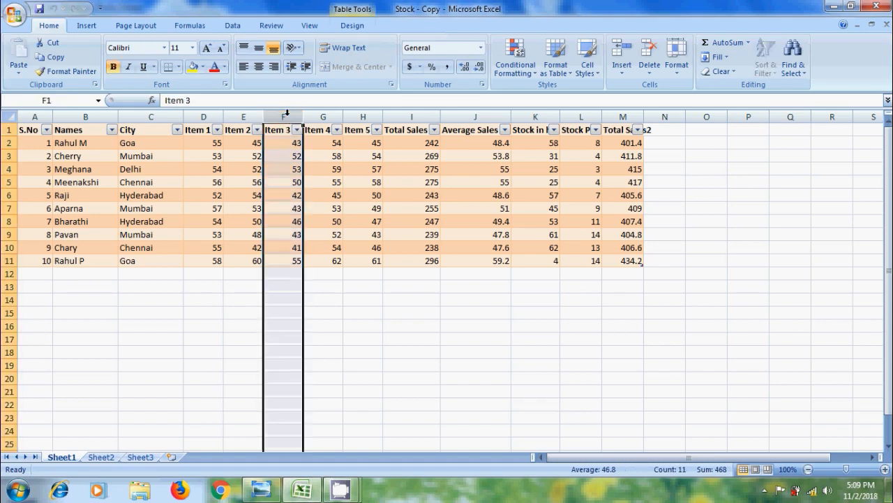
pyautogui.click(533, 76)
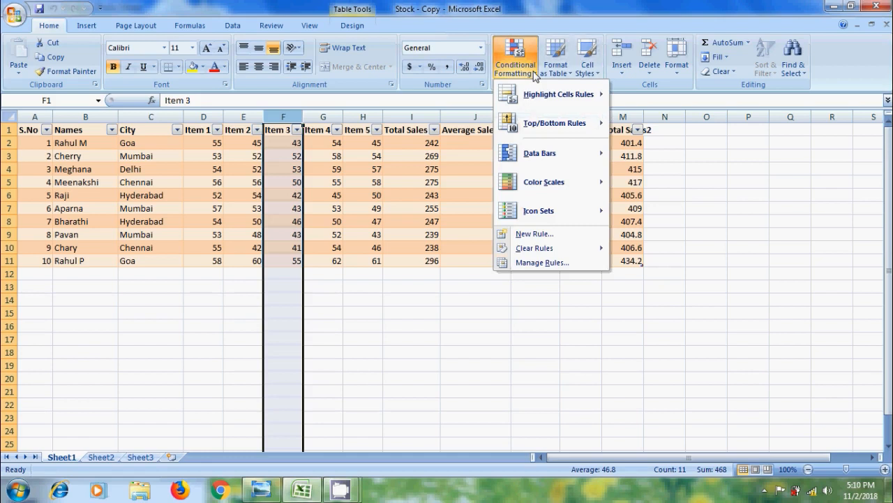
pyautogui.moveTo(543, 101)
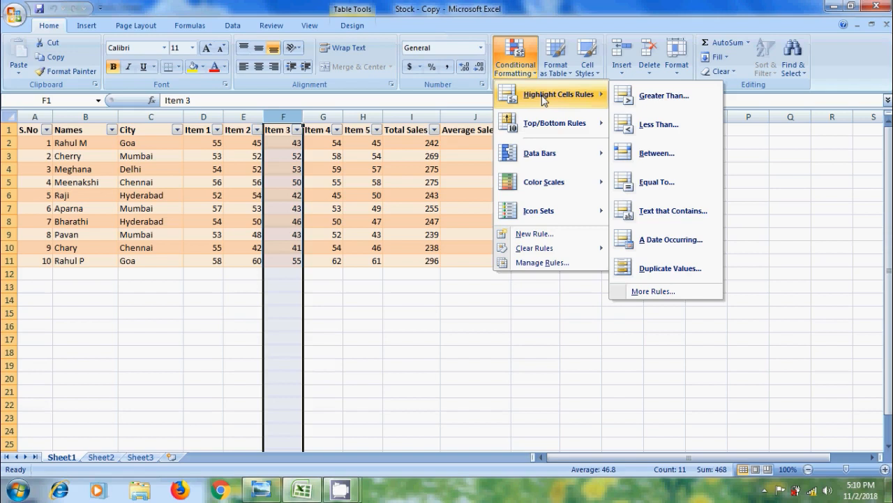
pyautogui.click(667, 101)
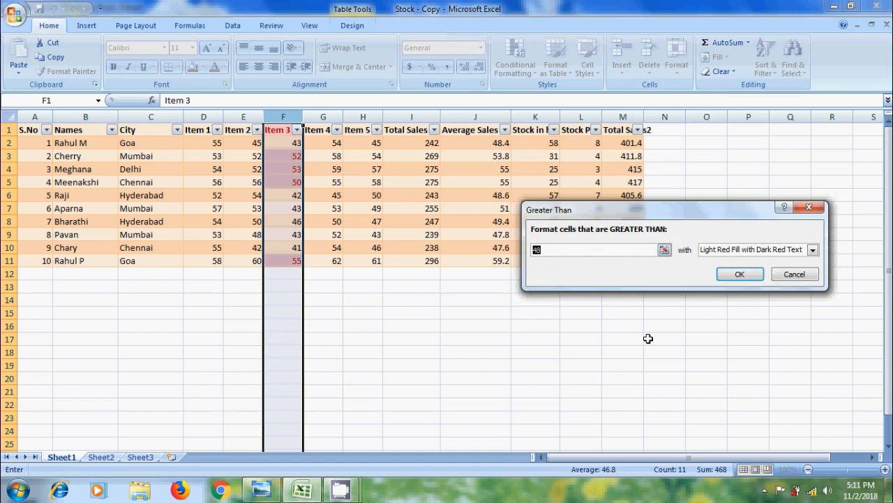
pyautogui.write('50')
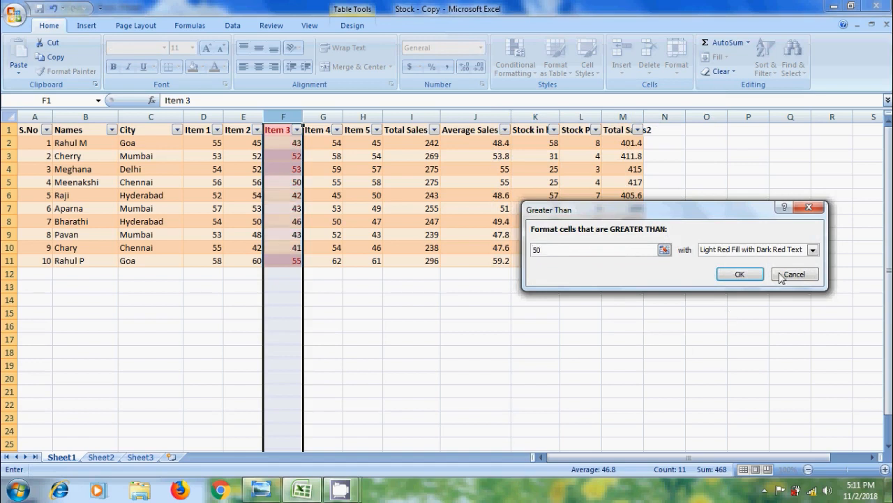
pyautogui.click(814, 250)
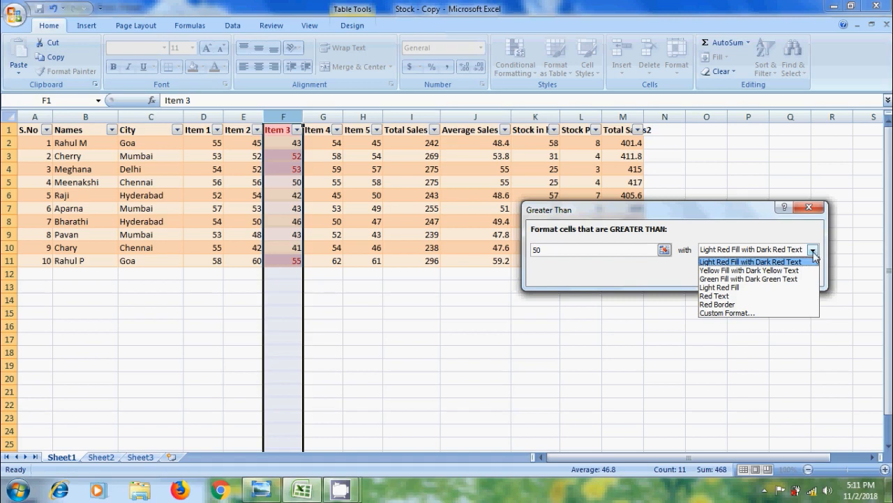
pyautogui.click(793, 278)
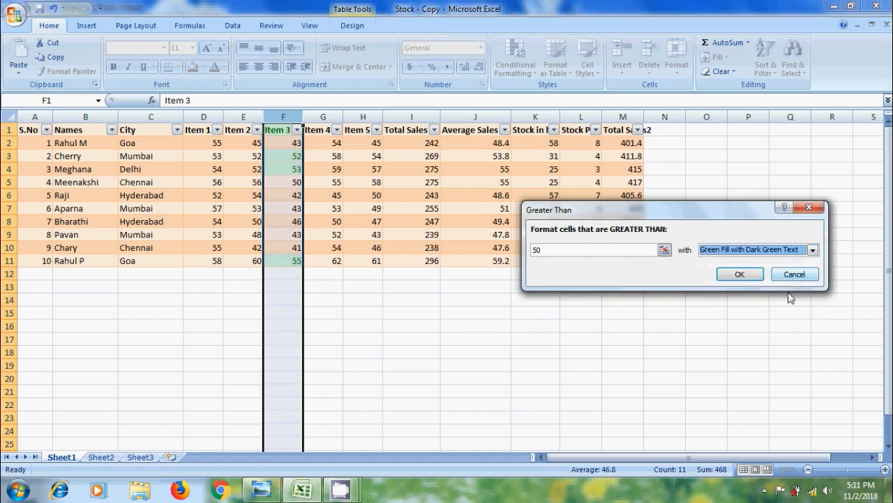
pyautogui.click(744, 279)
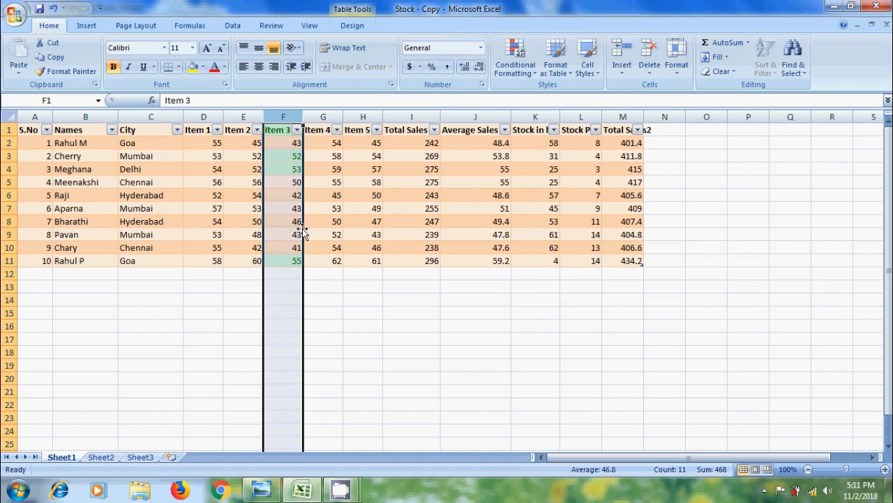
# Add a conditional formatting rule to the Item 3 column that highlights values less than 51 with Light Red Fill
pyautogui.click(527, 75)
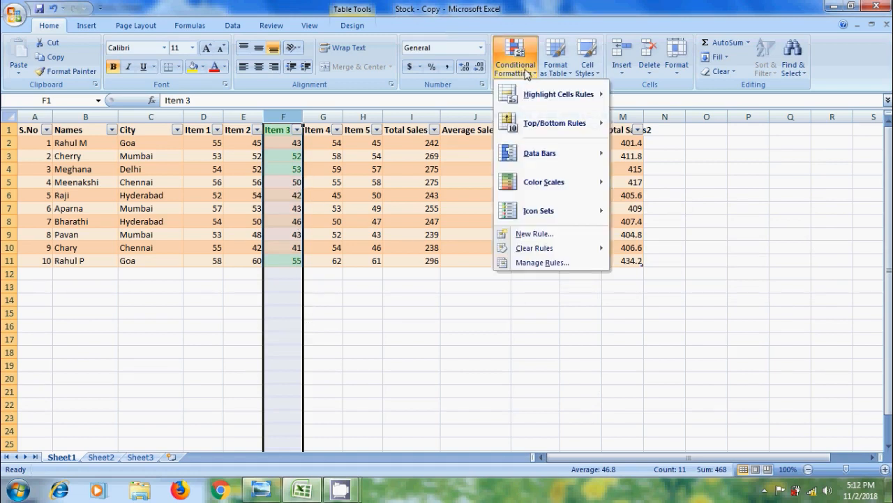
pyautogui.moveTo(576, 98)
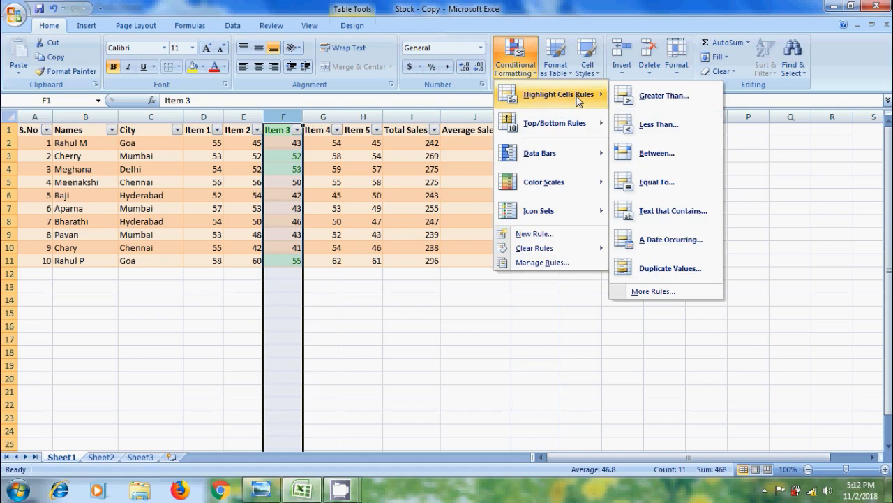
pyautogui.click(670, 125)
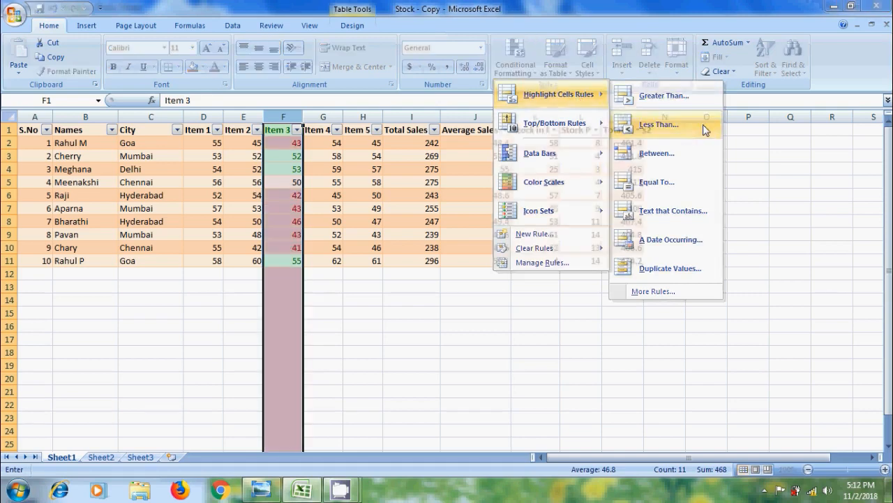
pyautogui.write('51')
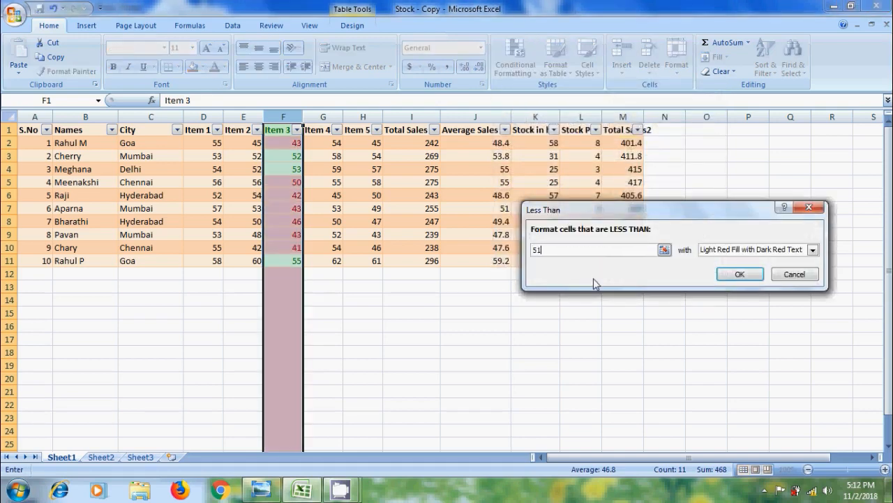
pyautogui.click(813, 250)
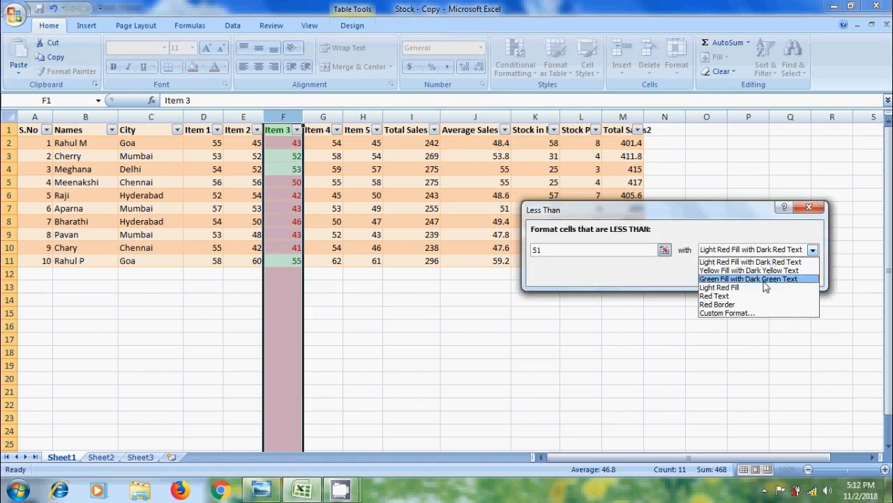
pyautogui.click(740, 287)
pyautogui.click(744, 276)
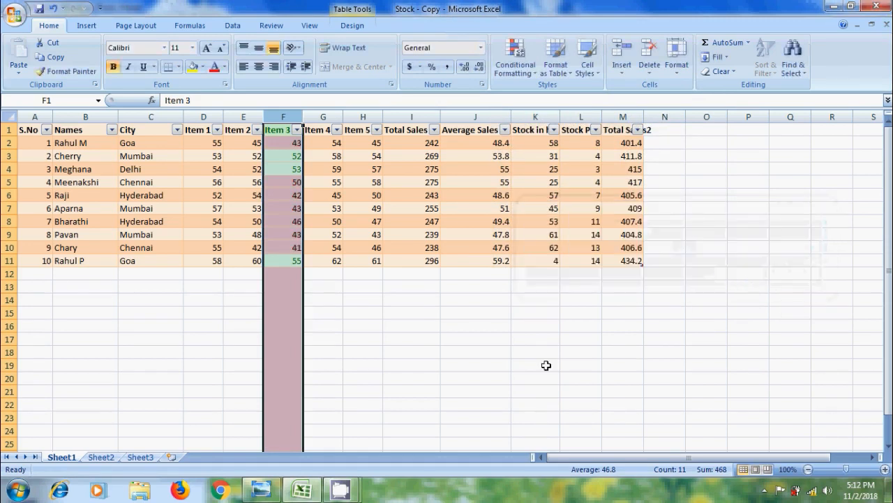
pyautogui.click(546, 365)
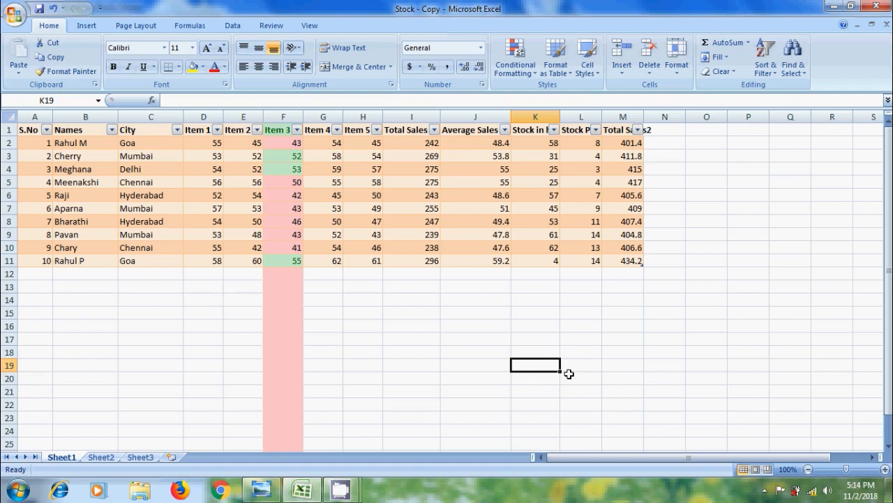
# Highlight City column cells containing the text Goa with Light Red Fill with Dark Red Text
pyautogui.click(157, 116)
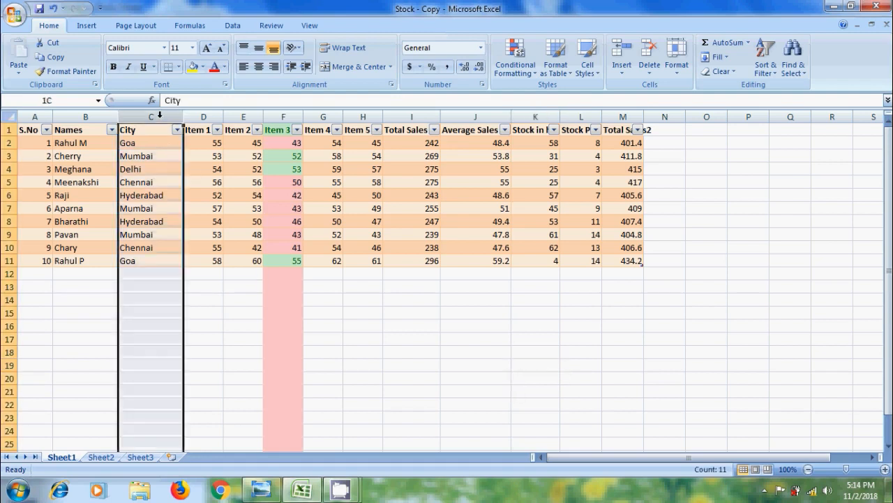
pyautogui.click(525, 74)
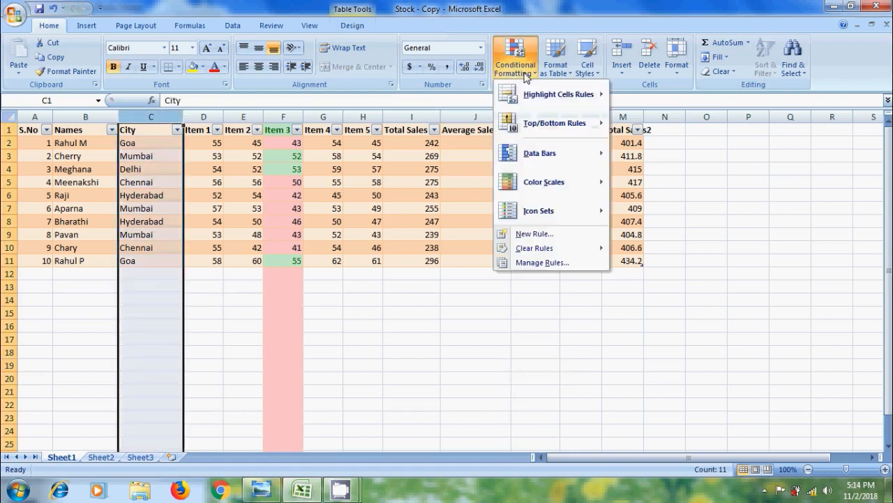
pyautogui.moveTo(559, 95)
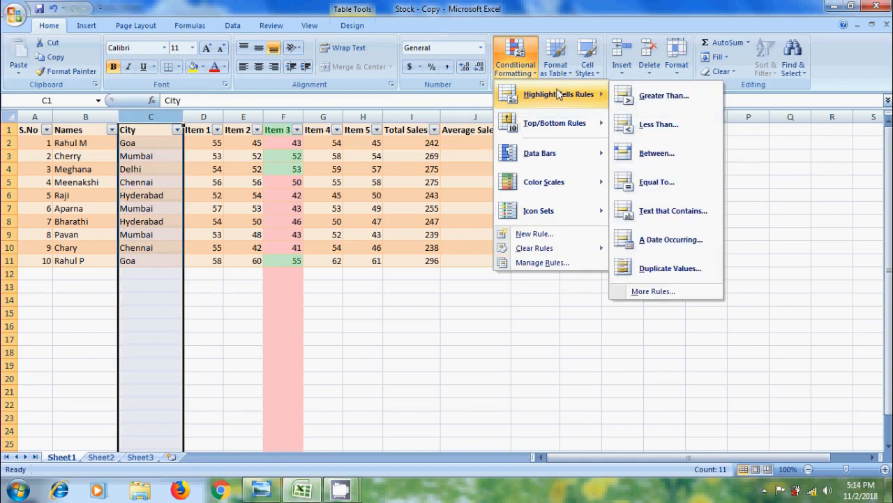
pyautogui.click(688, 211)
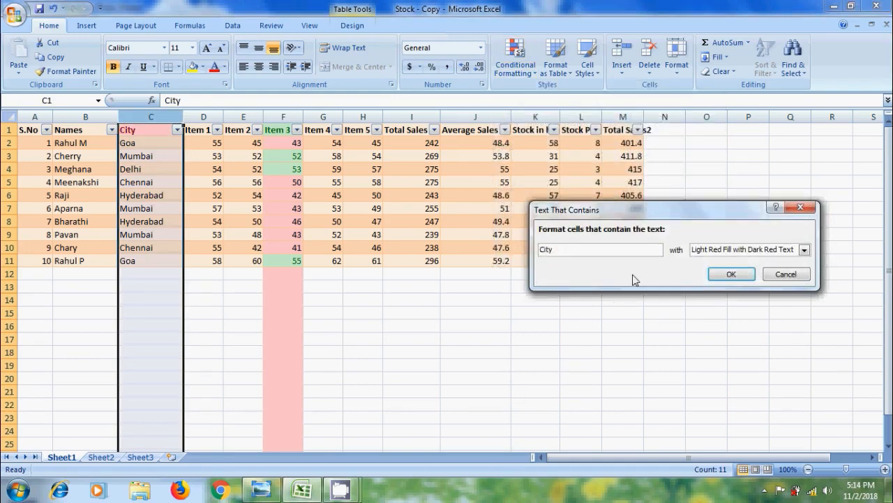
pyautogui.press('BackSpace')
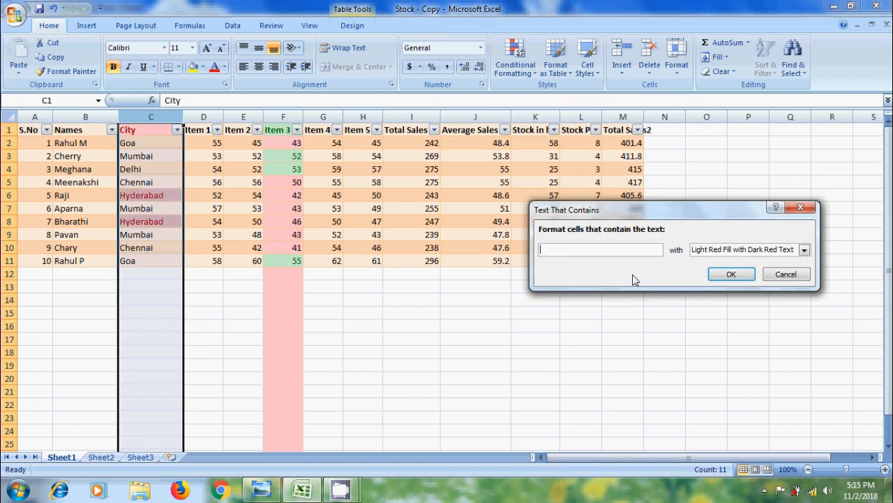
pyautogui.write('Goa')
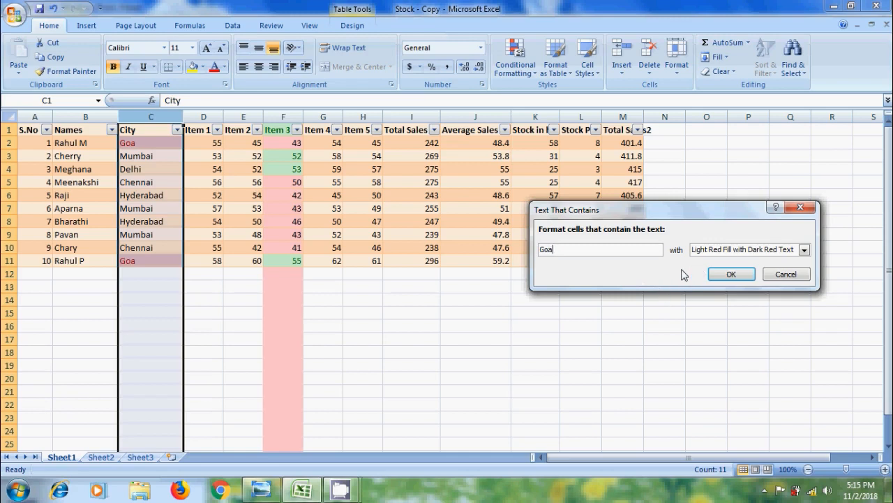
pyautogui.click(748, 278)
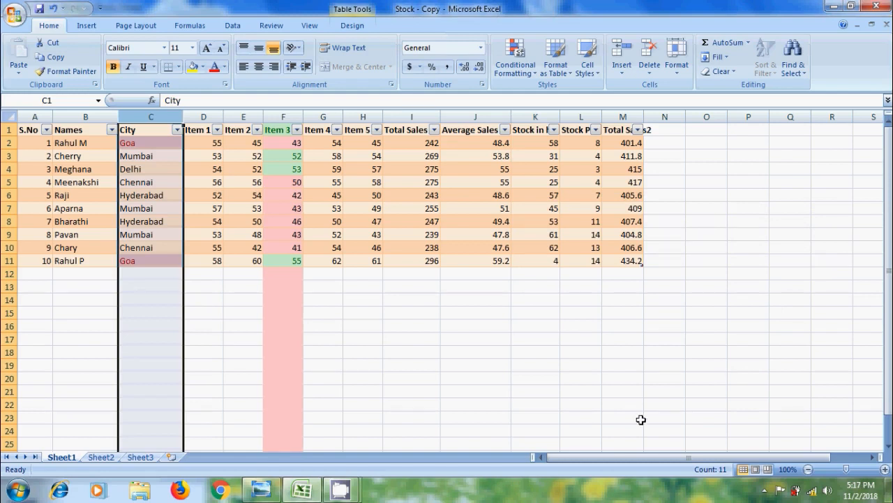
# Highlight Total Sales column values between 250 and 290 with Light Red Fill with Dark Red Text
pyautogui.click(422, 118)
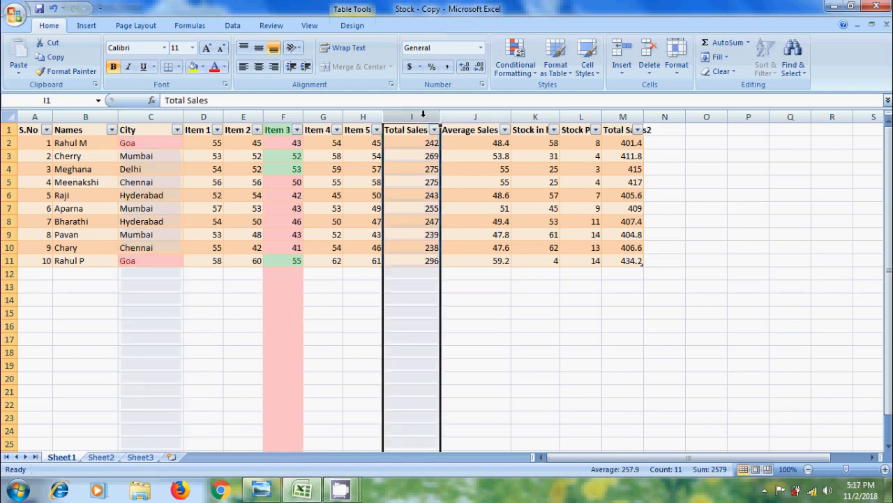
pyautogui.click(531, 70)
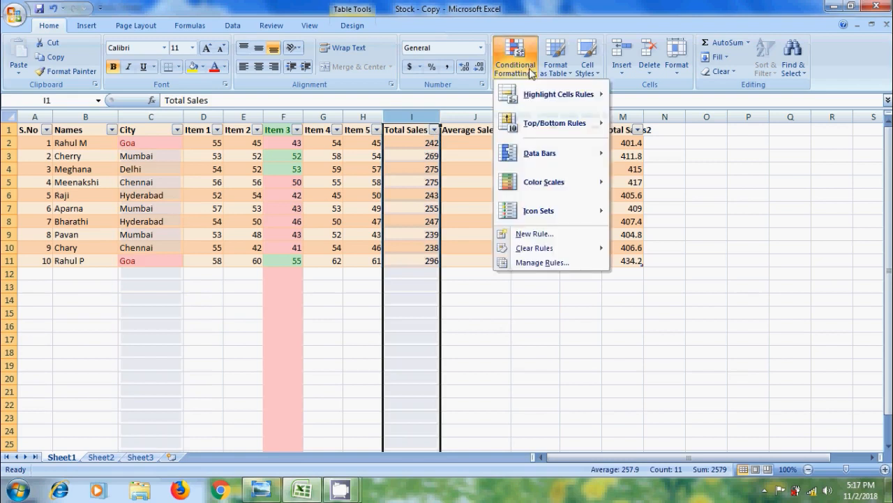
pyautogui.moveTo(571, 96)
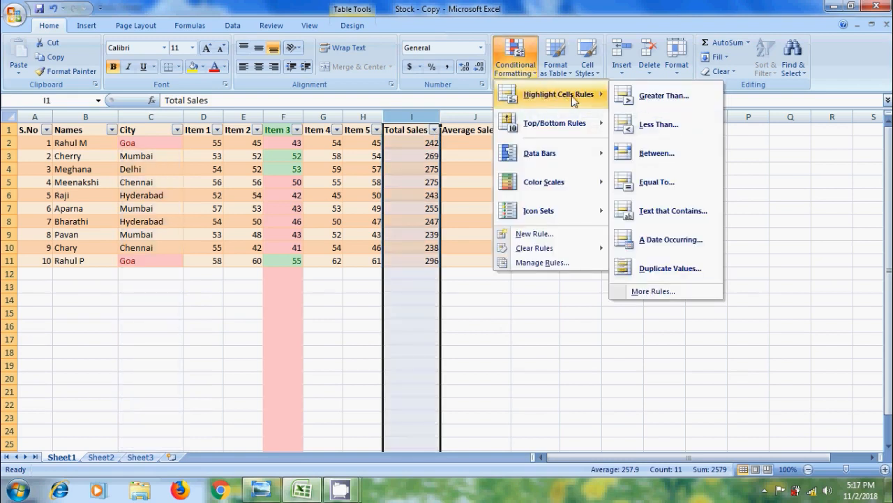
pyautogui.click(654, 159)
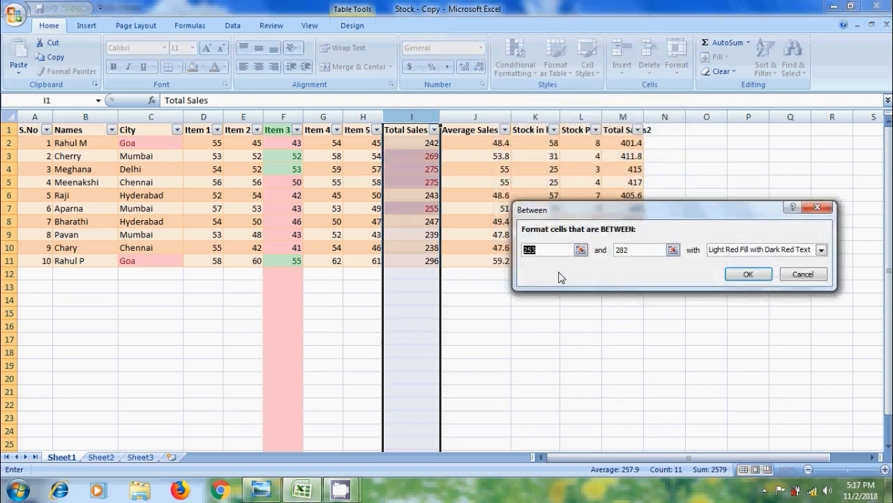
pyautogui.write('2')
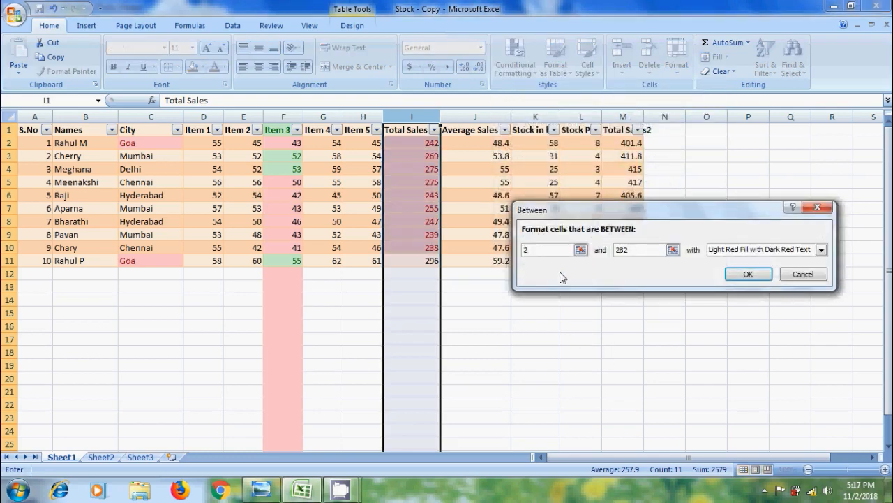
pyautogui.write('50')
pyautogui.press('Tab')
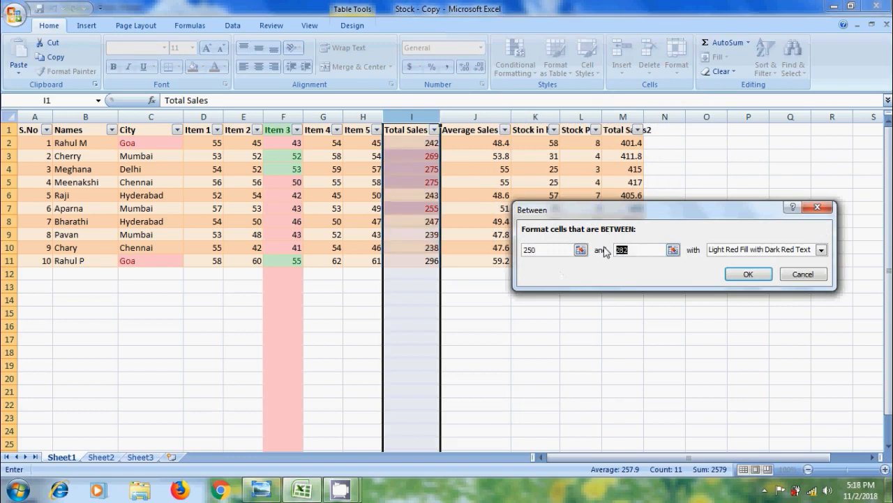
pyautogui.write('290')
pyautogui.click(761, 277)
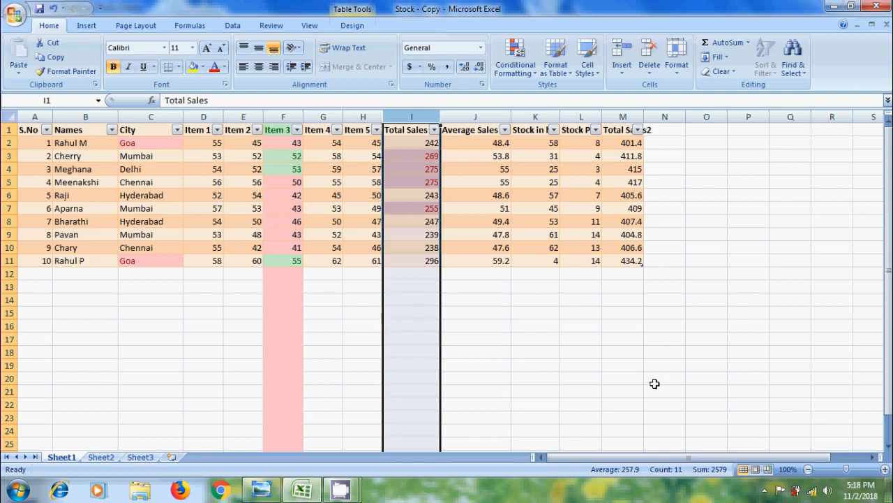
# Highlight the top 3 values in the Average Sales column with Light Red Fill with Dark Red Text
pyautogui.click(486, 117)
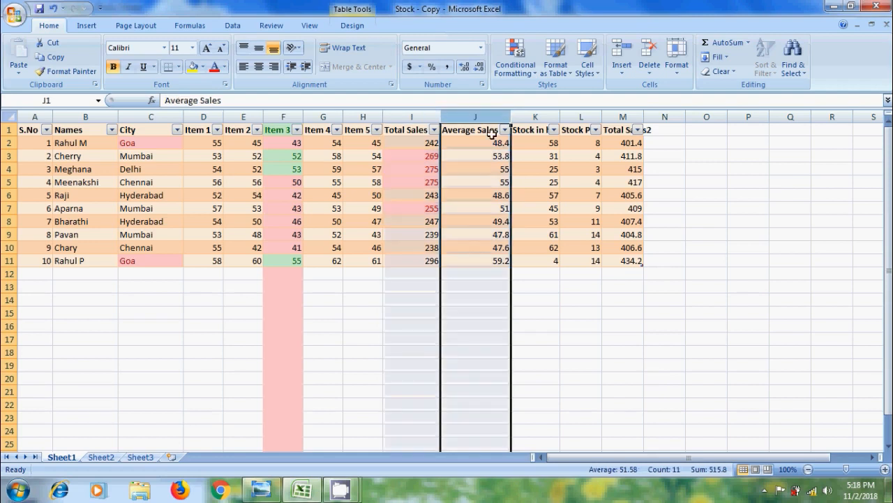
pyautogui.click(525, 73)
pyautogui.moveTo(562, 126)
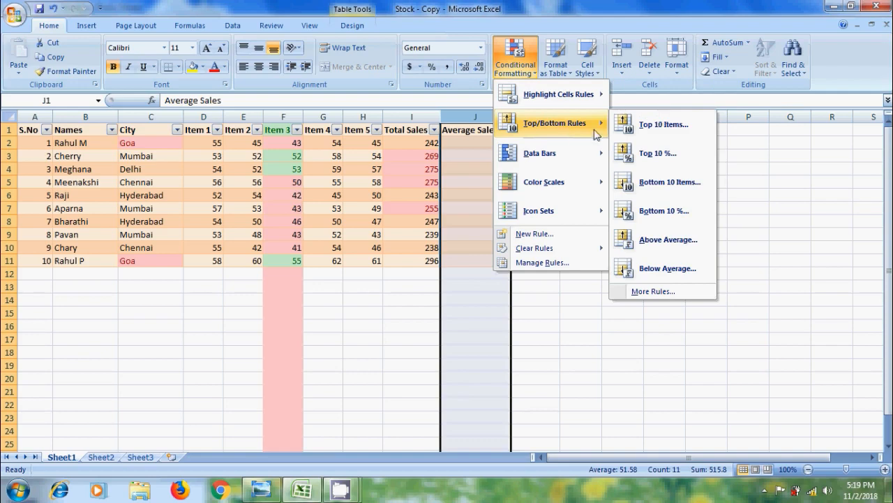
pyautogui.click(687, 133)
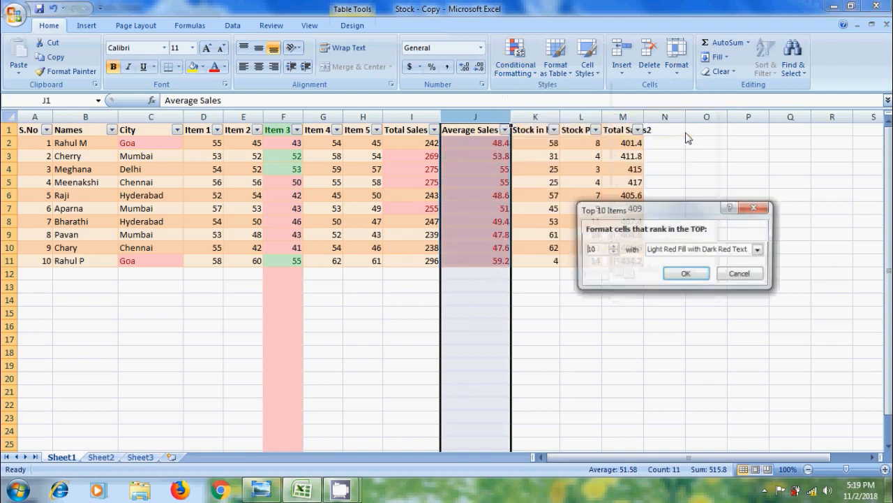
pyautogui.click(613, 254)
pyautogui.click(613, 253)
pyautogui.click(613, 253)
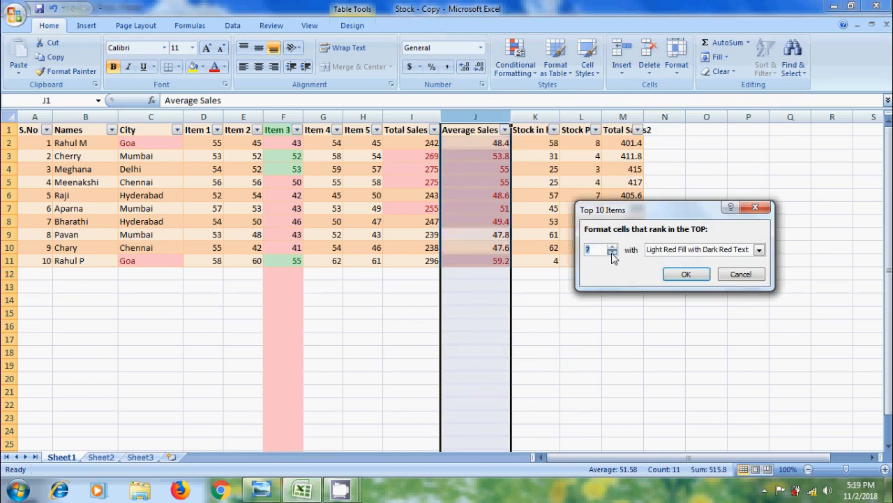
pyautogui.click(613, 254)
pyautogui.click(613, 253)
pyautogui.click(613, 253)
pyautogui.click(613, 254)
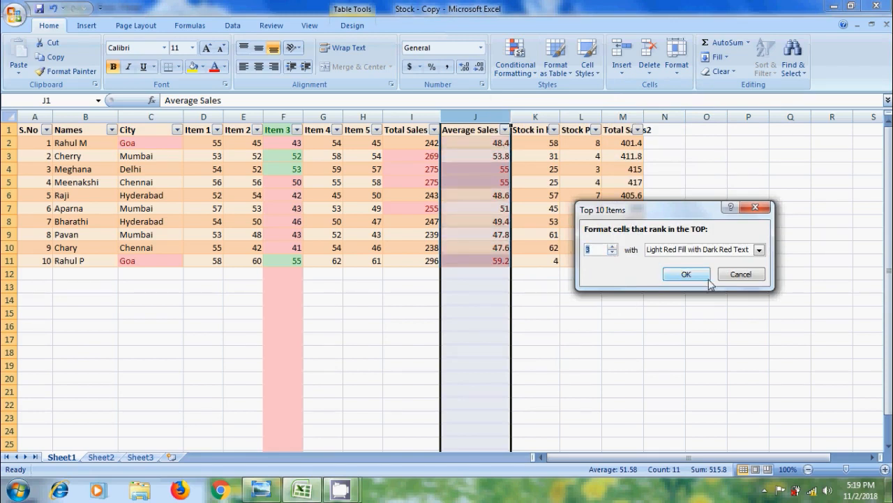
pyautogui.click(686, 274)
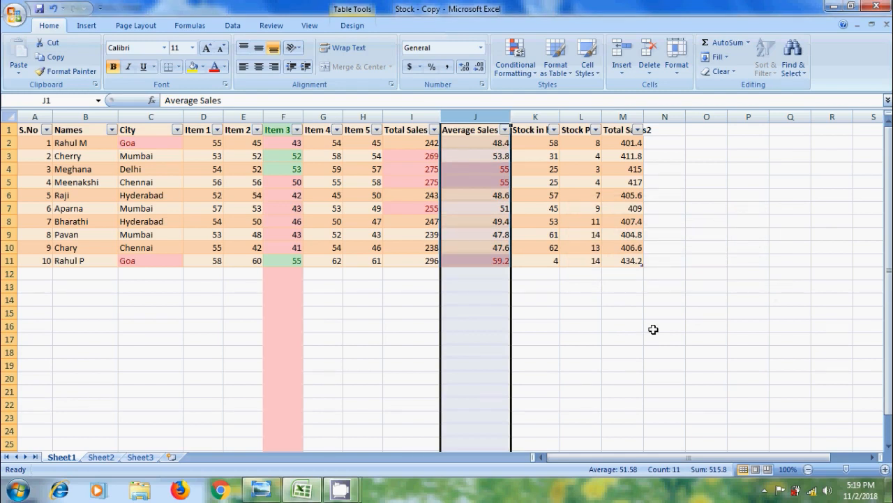
# Apply blue data bars to the Stock in hand column
pyautogui.click(535, 118)
pyautogui.click(526, 74)
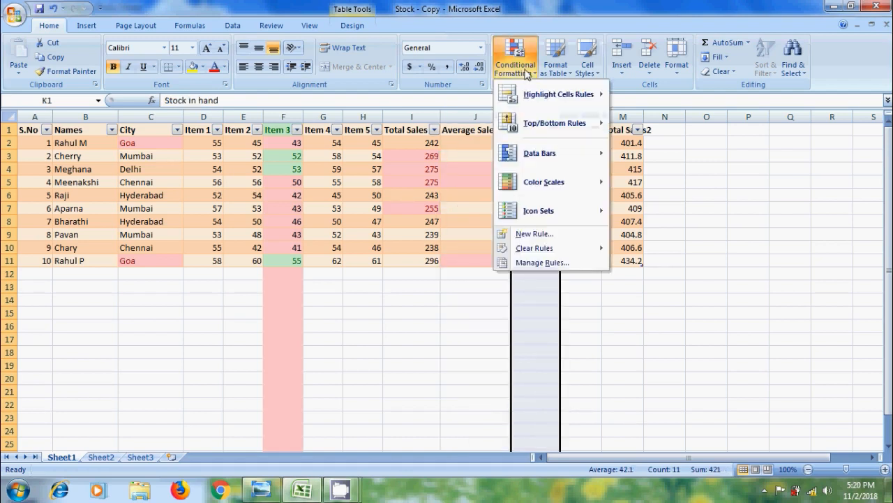
pyautogui.moveTo(568, 154)
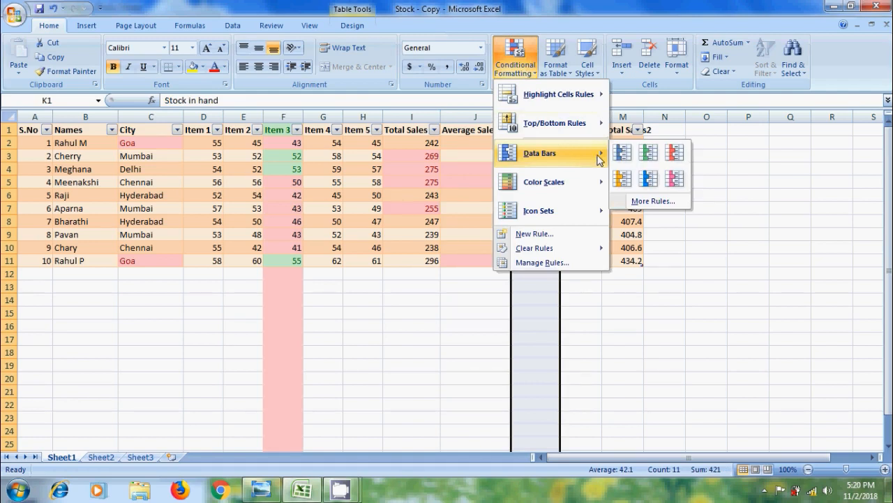
pyautogui.click(622, 152)
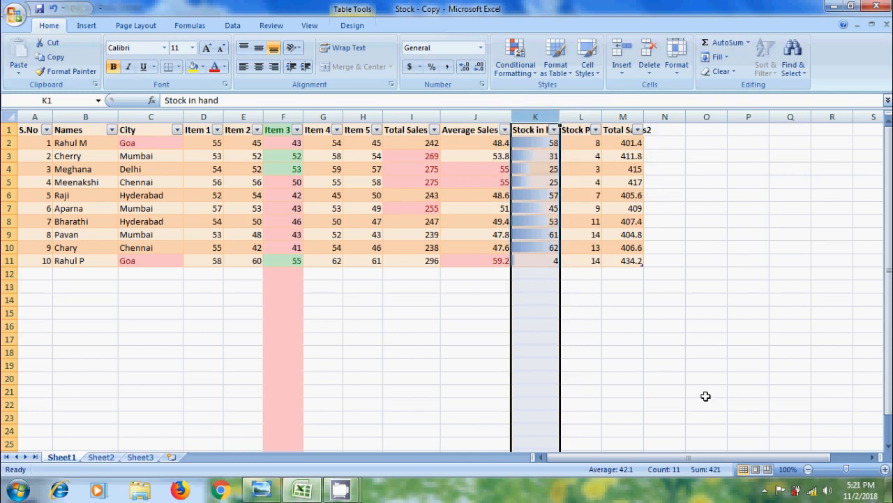
pyautogui.click(524, 68)
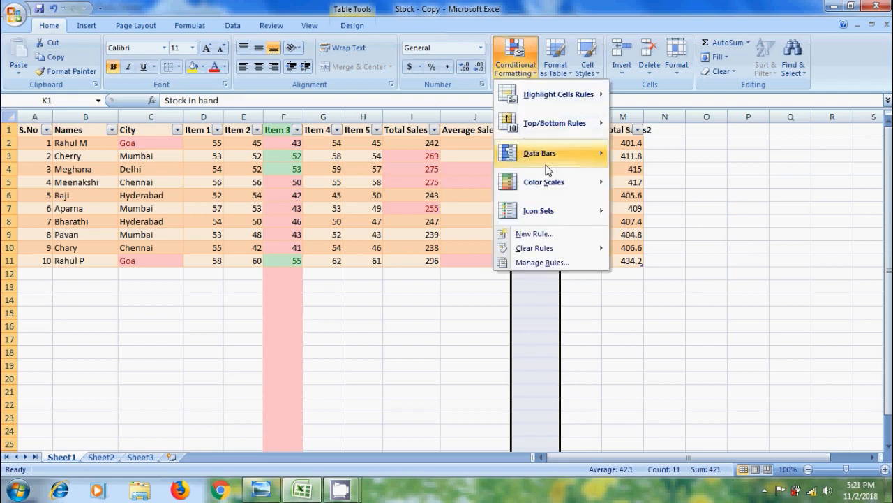
pyautogui.moveTo(560, 186)
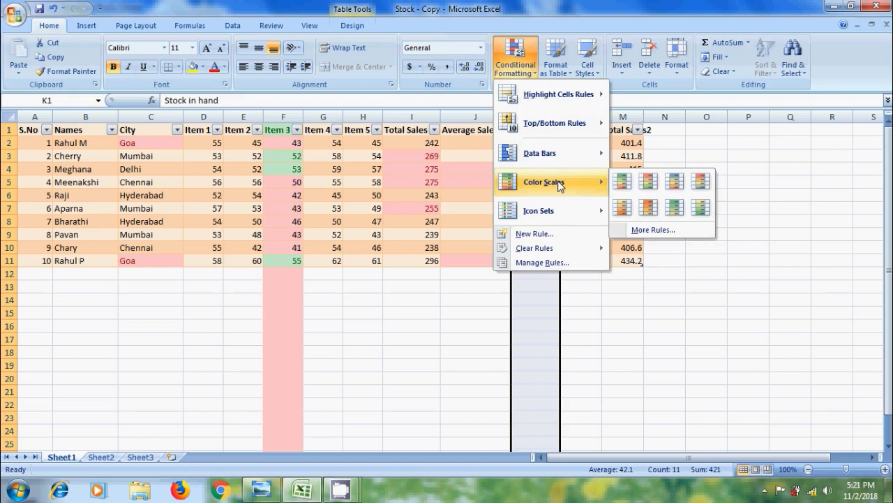
pyautogui.click(630, 328)
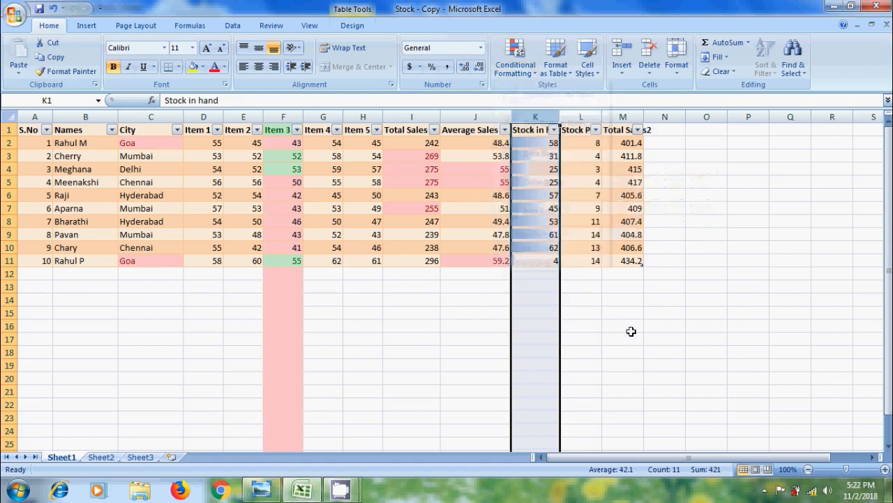
# Apply the green-yellow-red color scale to the Stock Pending column
pyautogui.click(591, 118)
pyautogui.click(533, 72)
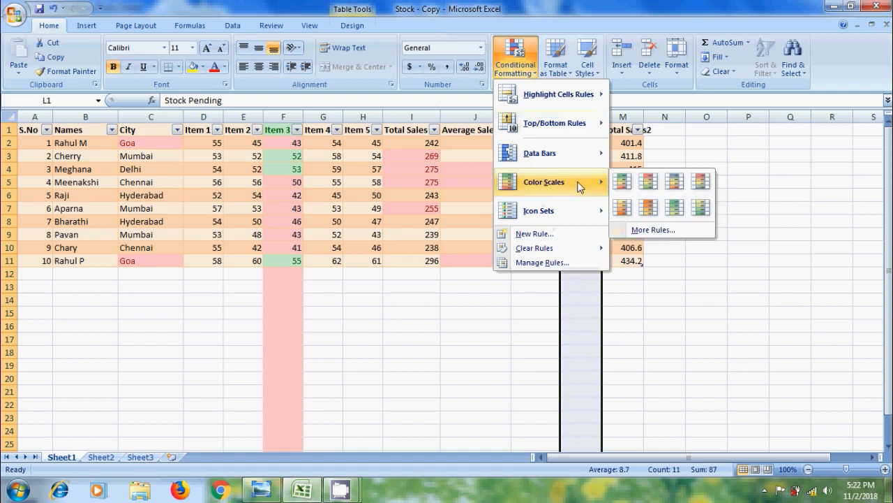
pyautogui.click(623, 183)
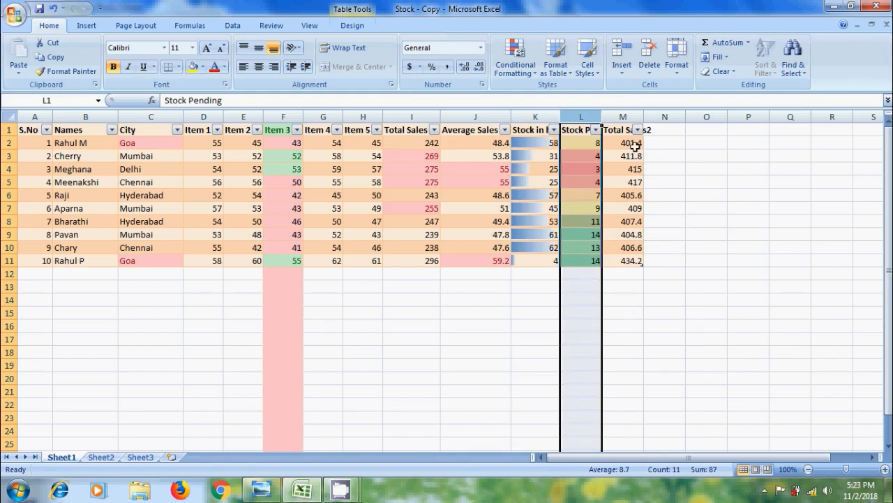
# Apply the icon set with three colored arrows to the Total Sales2 column
pyautogui.click(624, 117)
pyautogui.click(518, 77)
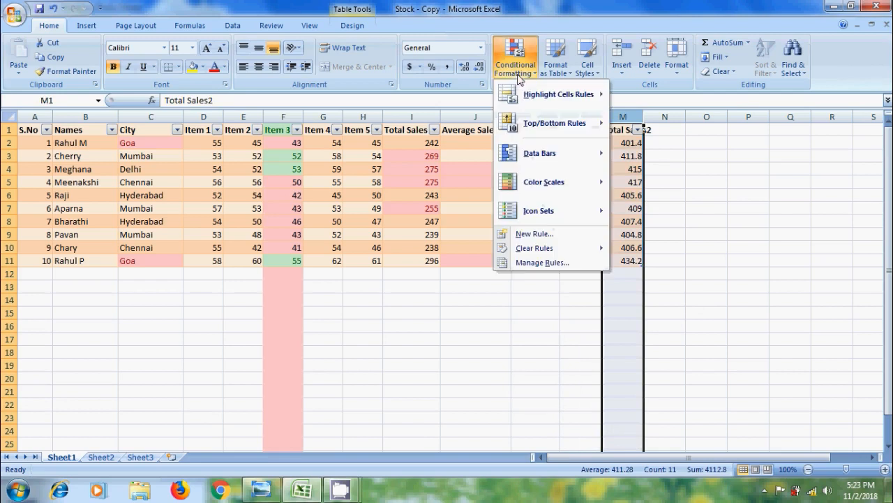
pyautogui.moveTo(578, 216)
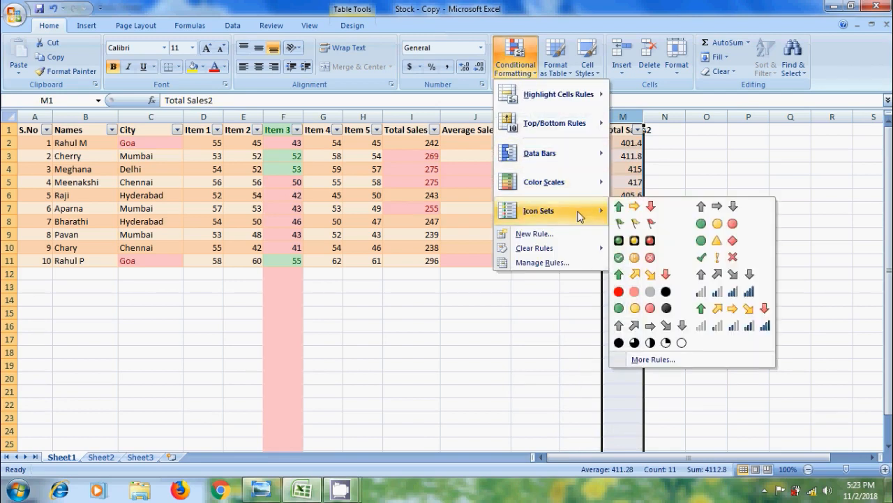
pyautogui.click(629, 206)
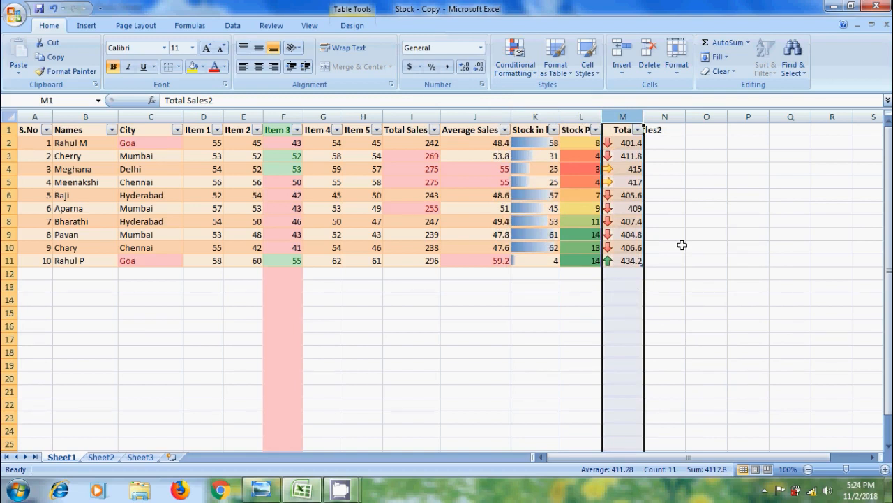
# Open the Conditional Formatting Rules Manager from an empty cell and list the rules for This Worksheet
pyautogui.click(580, 287)
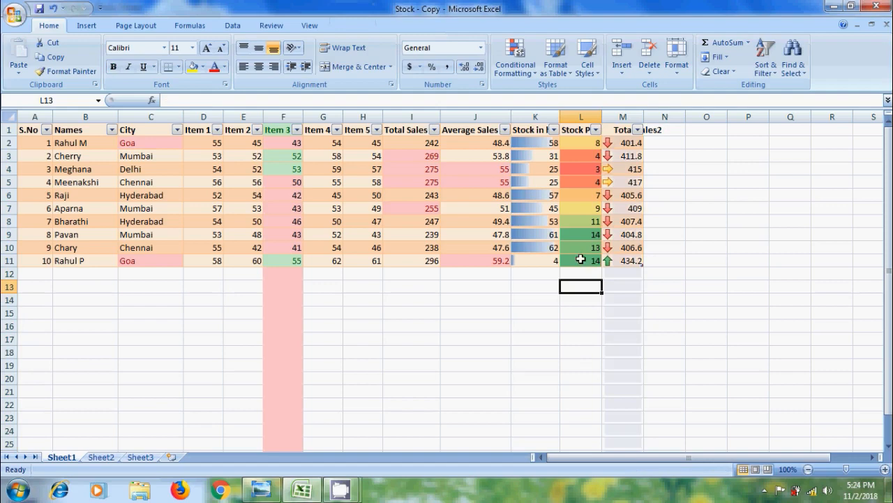
pyautogui.click(527, 69)
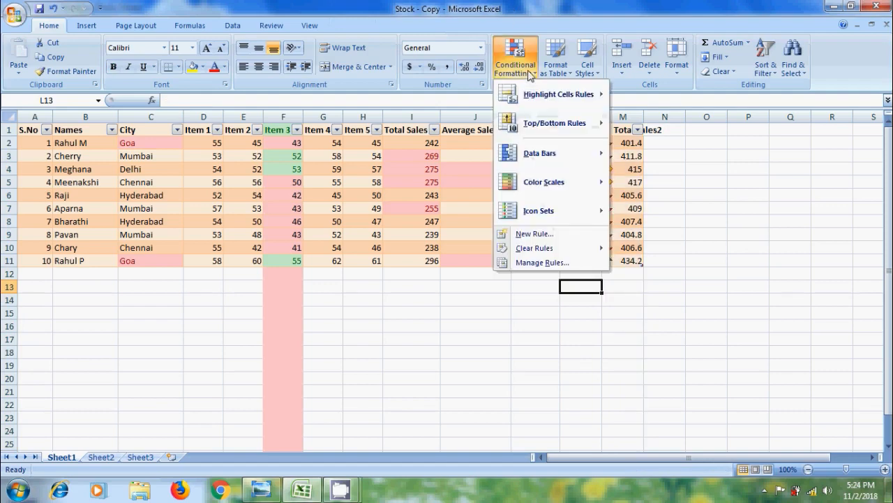
pyautogui.click(551, 262)
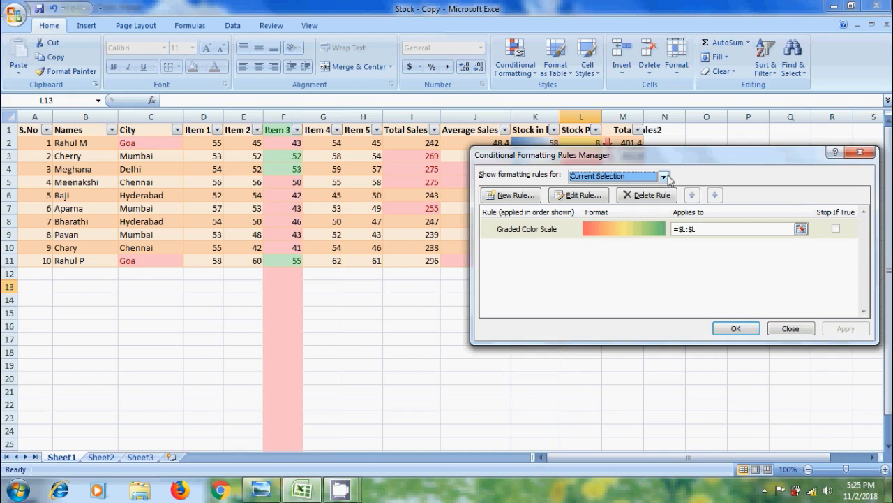
pyautogui.click(664, 177)
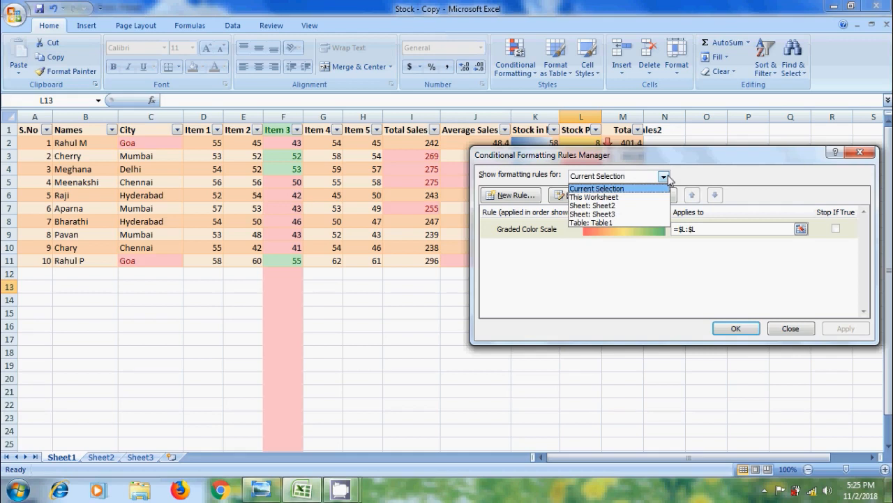
pyautogui.click(635, 197)
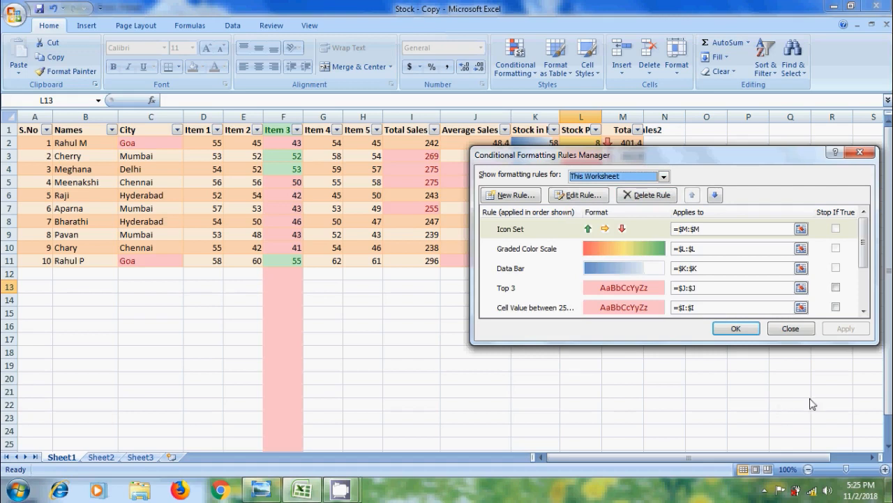
pyautogui.moveTo(865, 236)
pyautogui.mouseDown()
pyautogui.moveTo(875, 289)
pyautogui.moveTo(876, 223)
pyautogui.mouseUp()
# Edit the Top 3 rule on the Average Sales column so it formats the top 5 values
pyautogui.click(509, 292)
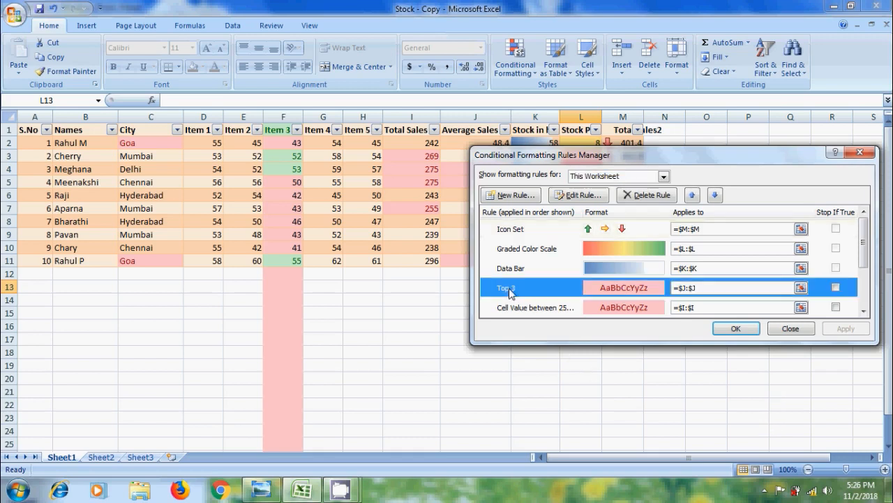
pyautogui.click(577, 194)
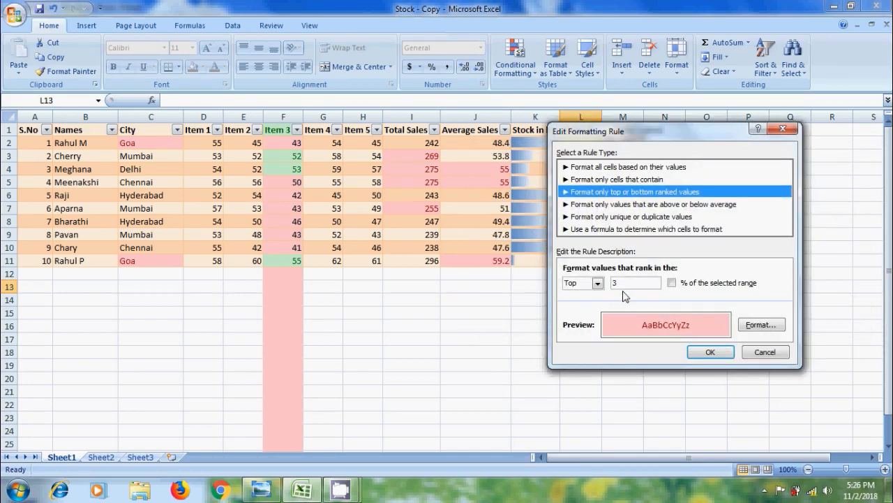
pyautogui.moveTo(623, 285); pyautogui.dragTo(585, 282)
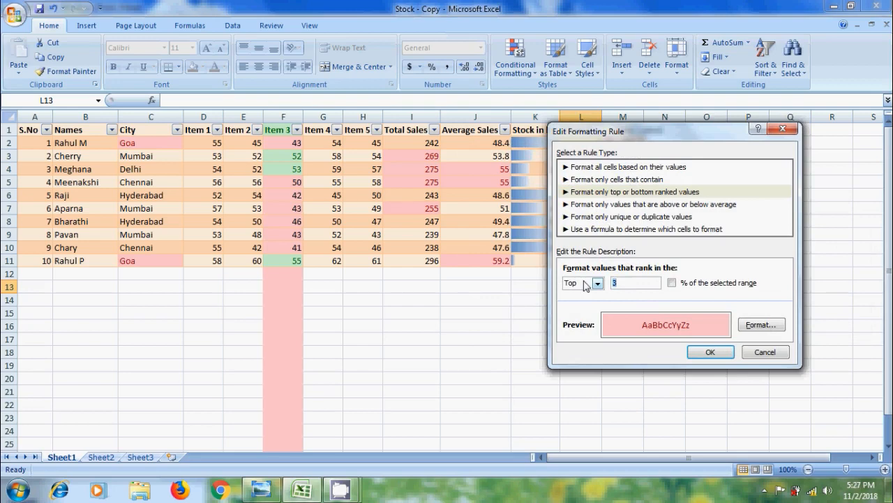
pyautogui.write('5')
pyautogui.click(728, 354)
pyautogui.click(738, 329)
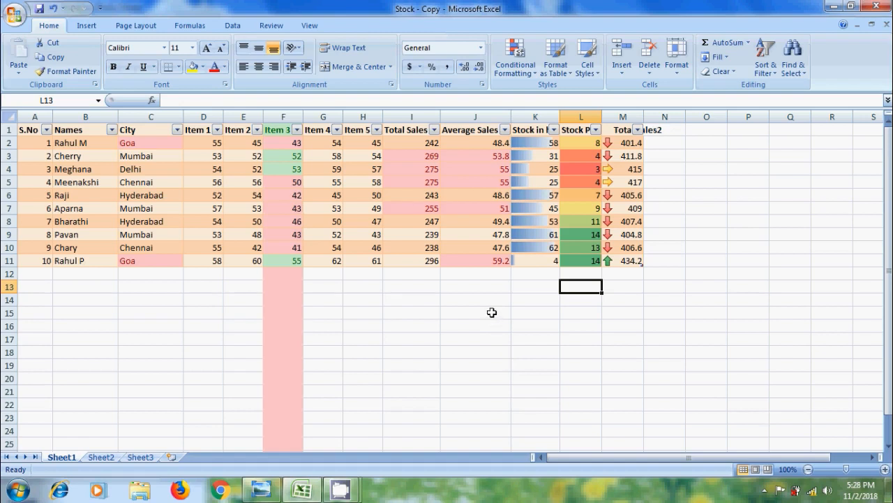
# Delete the Icon Set rule on the Total Sales2 column from the worksheet's conditional formatting rules
pyautogui.click(515, 59)
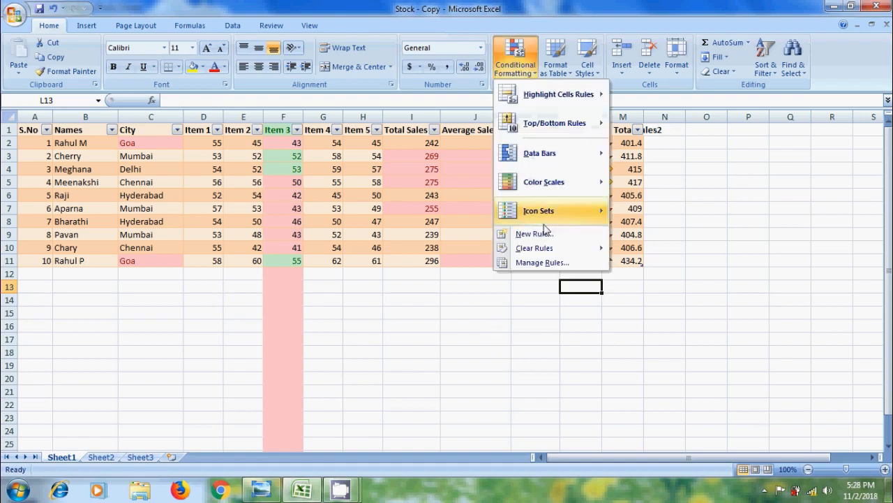
pyautogui.click(551, 262)
pyautogui.click(664, 176)
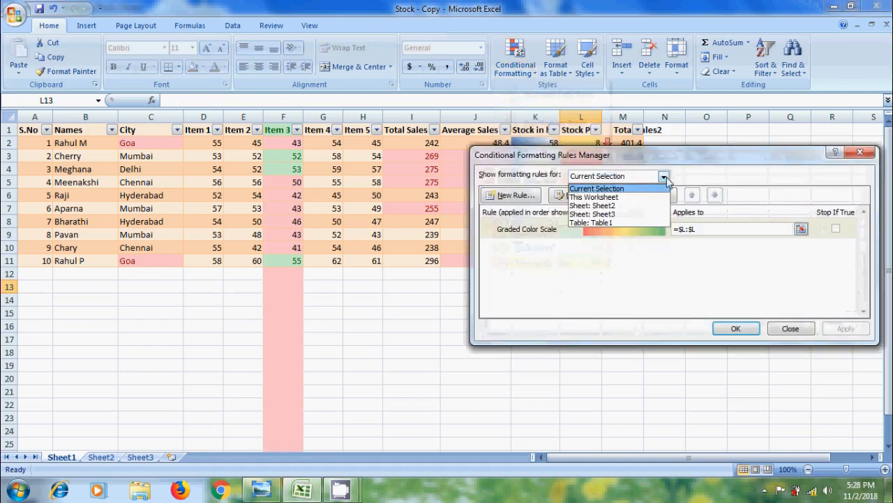
pyautogui.click(632, 197)
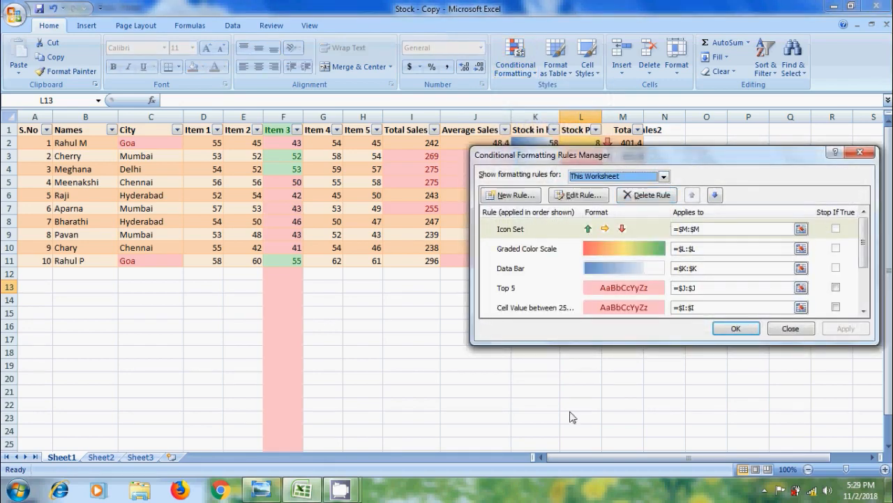
pyautogui.click(514, 231)
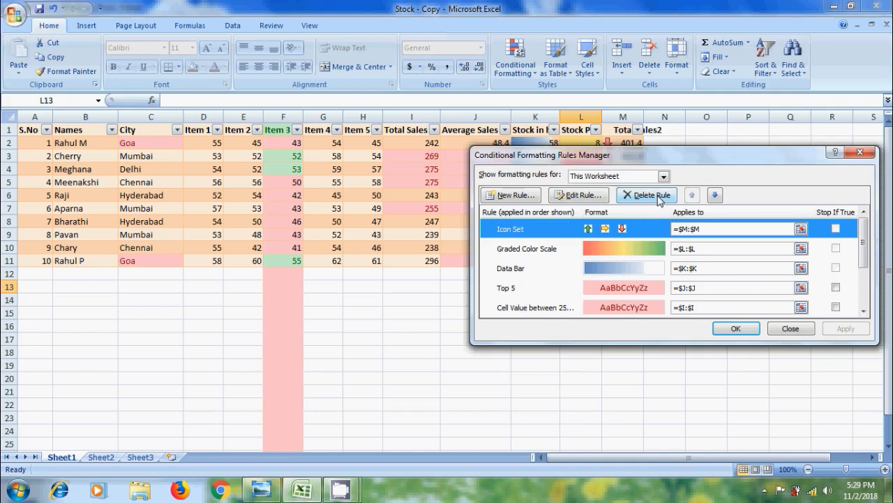
pyautogui.click(659, 195)
pyautogui.click(846, 329)
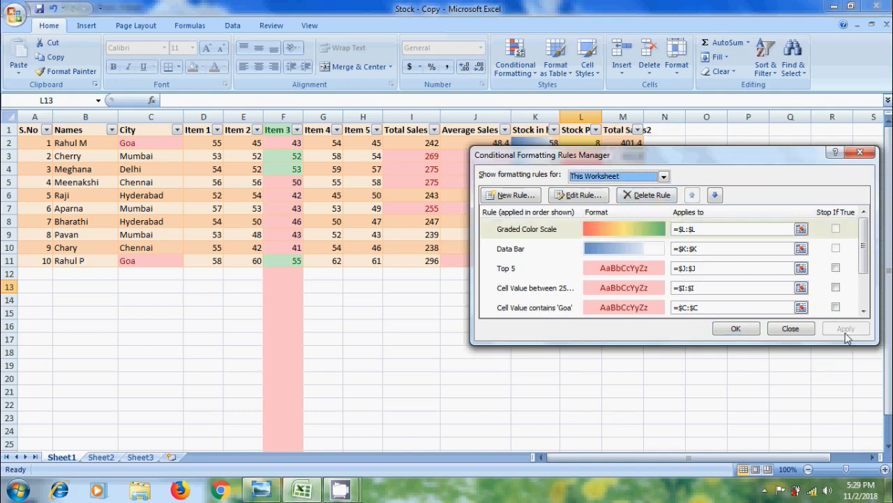
pyautogui.click(736, 329)
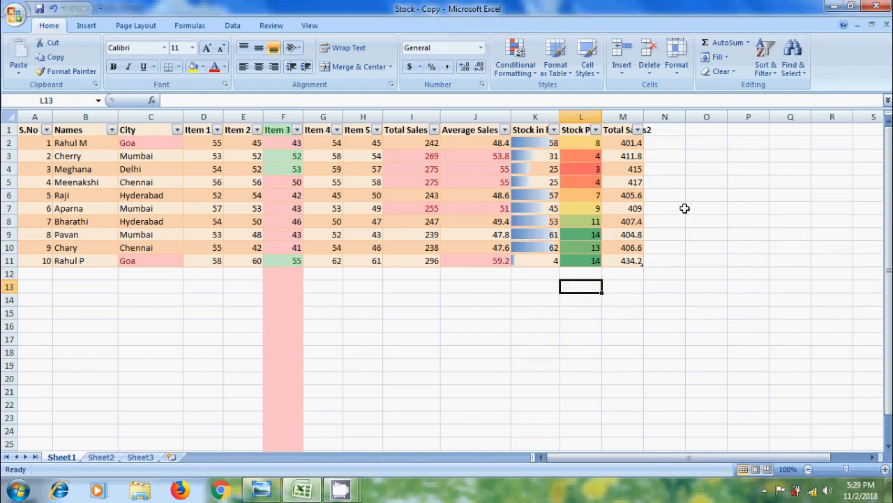
# Clear the conditional formatting rules from the entire sheet
pyautogui.click(523, 70)
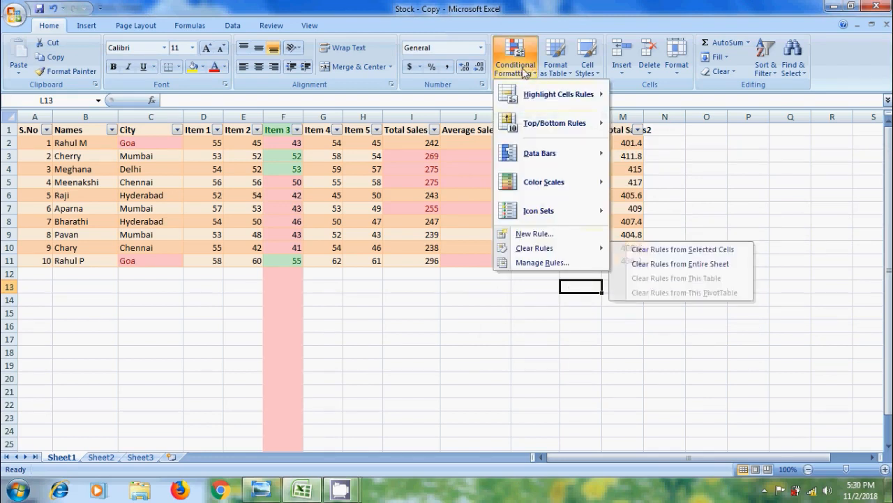
pyautogui.moveTo(597, 253)
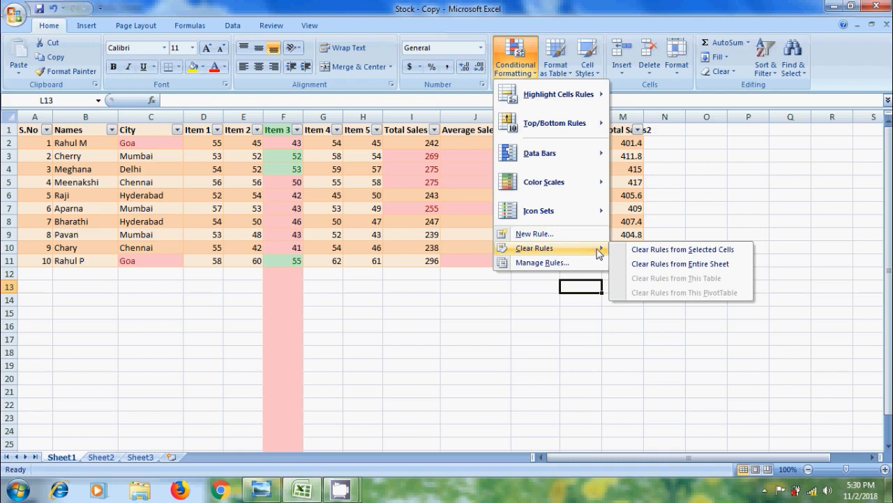
pyautogui.click(681, 264)
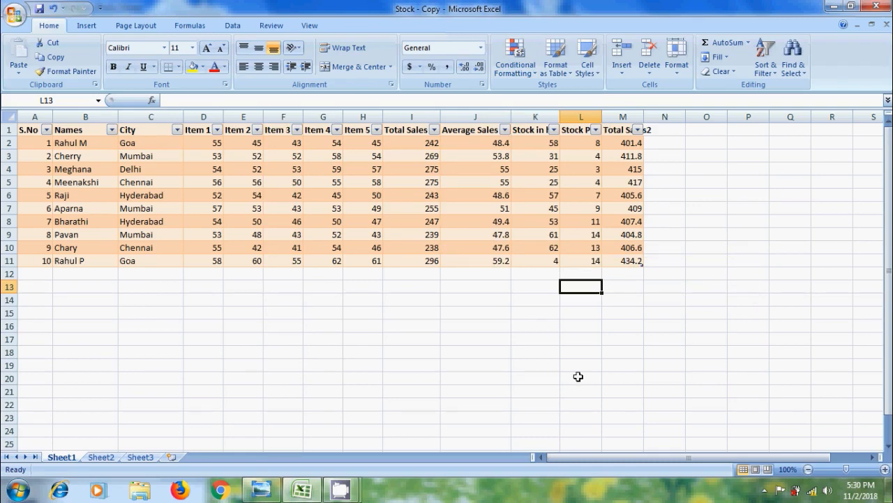
# Switch to the conditional title image in Windows Photo Viewer, and minimize it and the Excel workbook to show the desktop
pyautogui.click(261, 490)
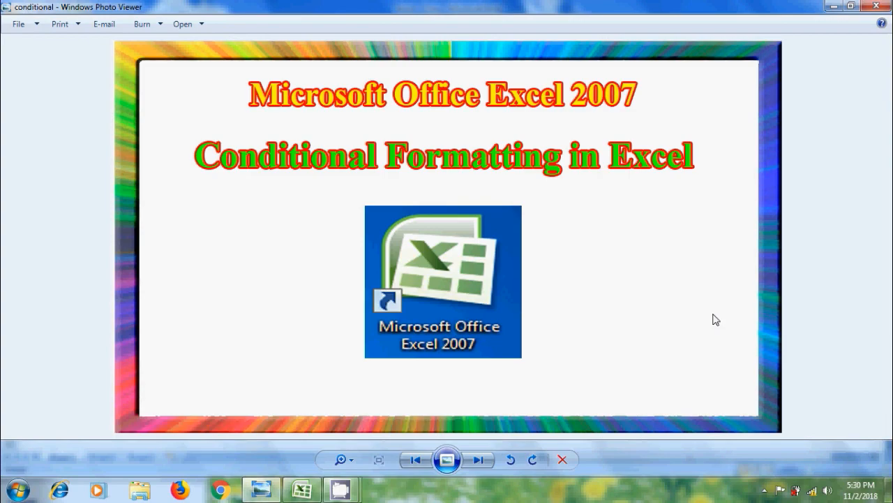
pyautogui.click(835, 6)
pyautogui.click(836, 7)
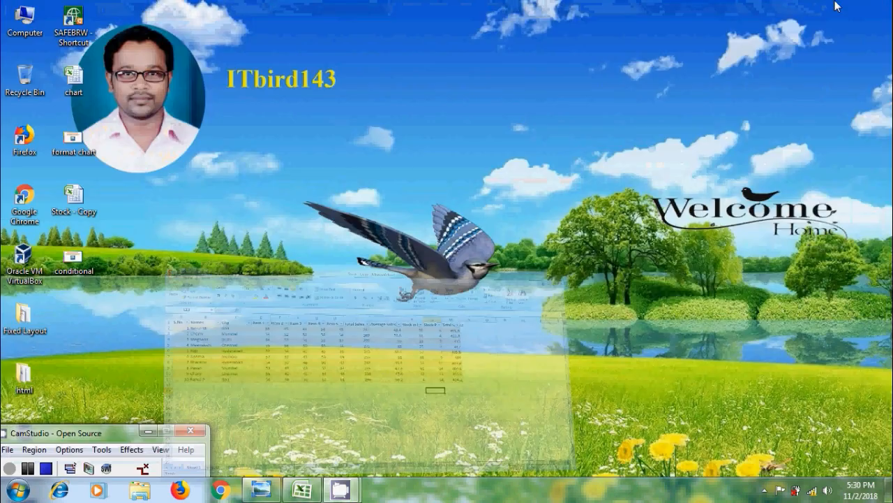